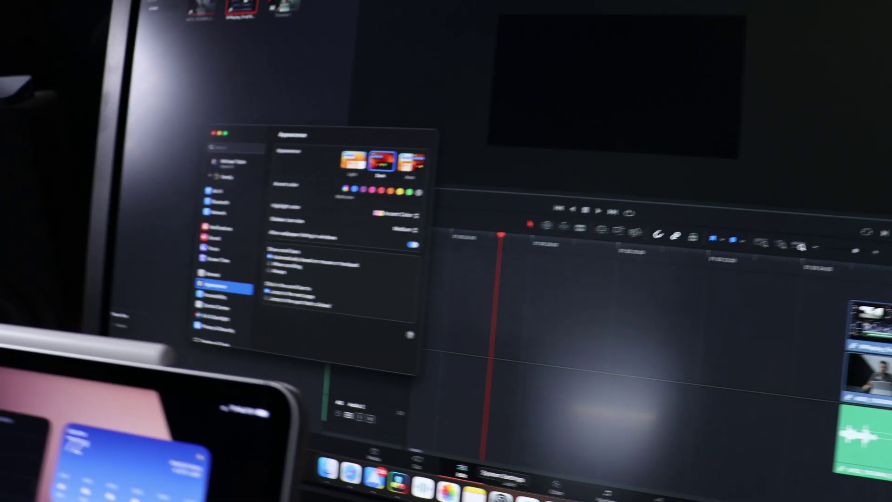
- In Displays settings, add iPad (3) as a display and view its Use as options
scroll(492, 281, down, 10)
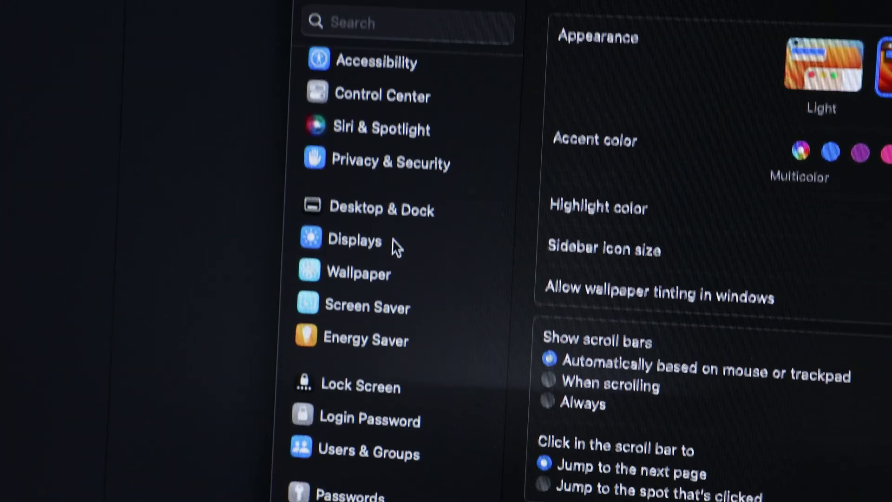
click(406, 170)
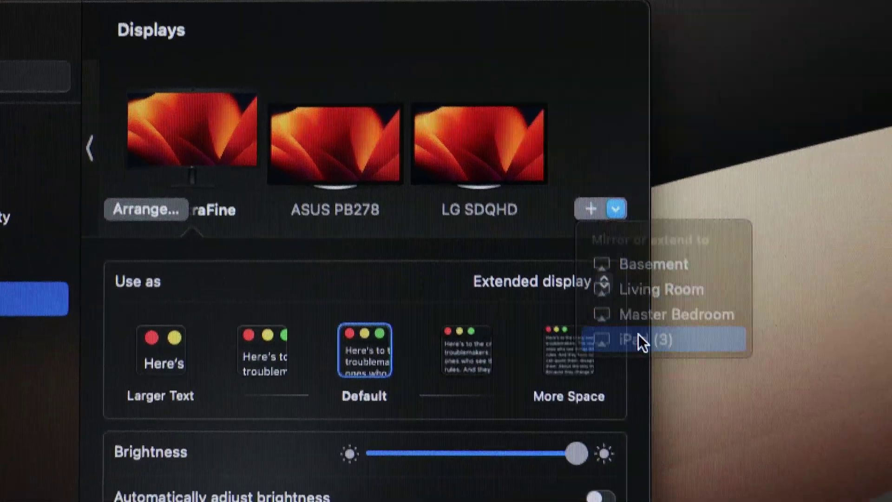
click(643, 365)
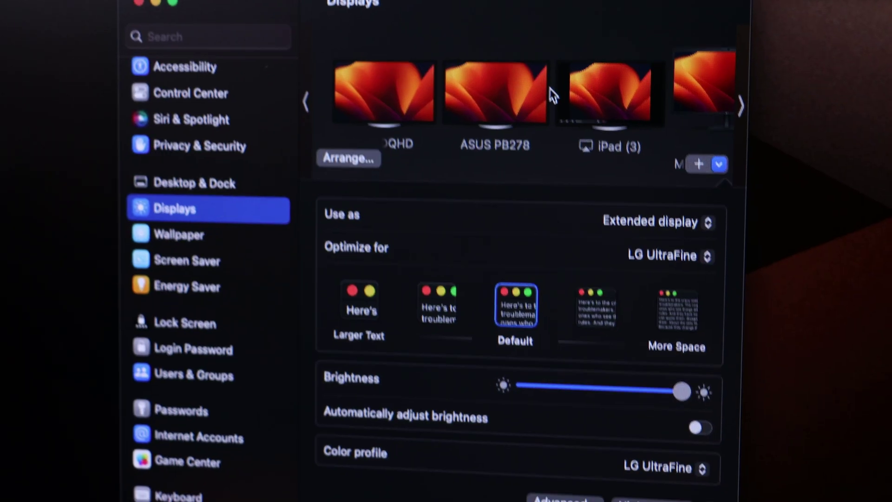
scroll(552, 91, right, 2)
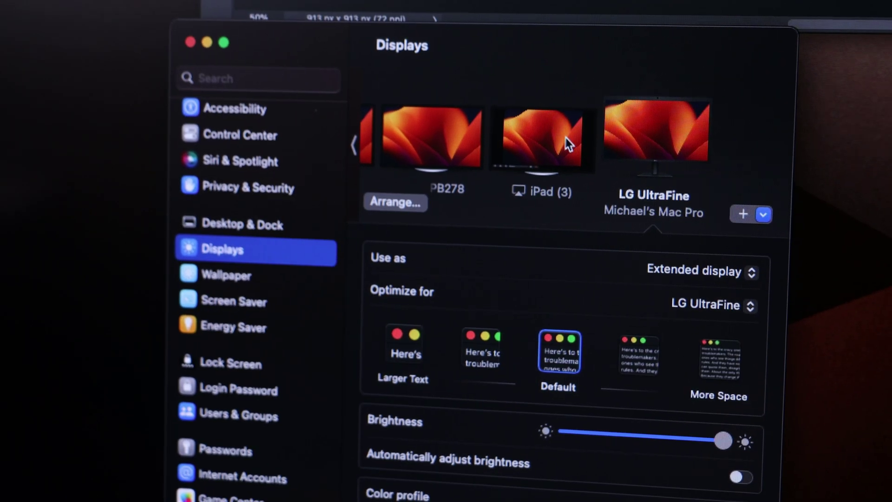
click(565, 138)
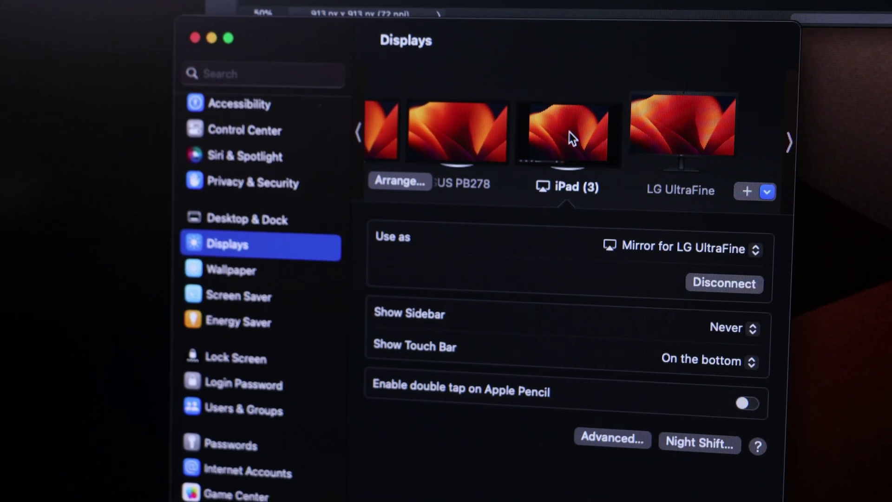
click(642, 205)
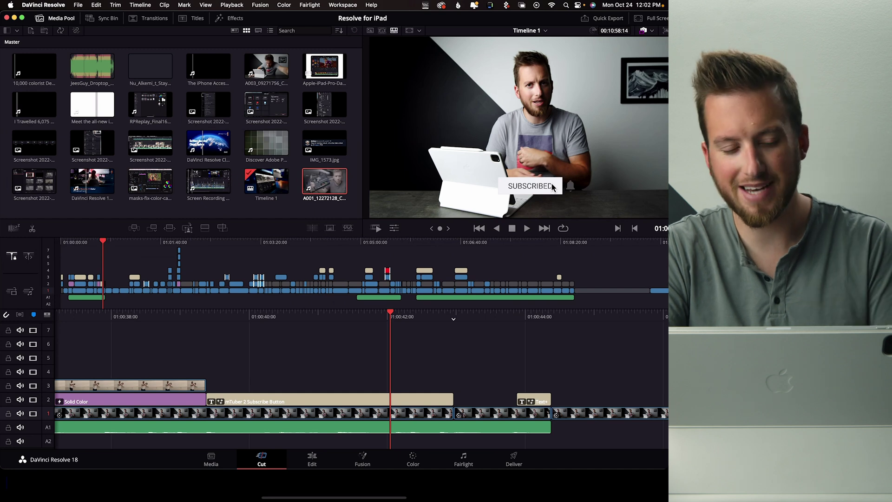
- Scrub Timeline 1 to a later point and play forward toward 01:03:52
drag(418, 253, 94, 251)
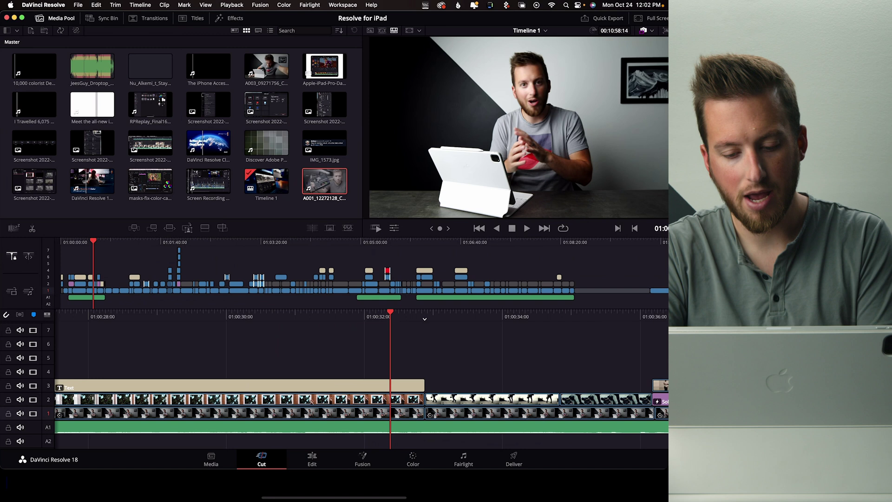
key(space)
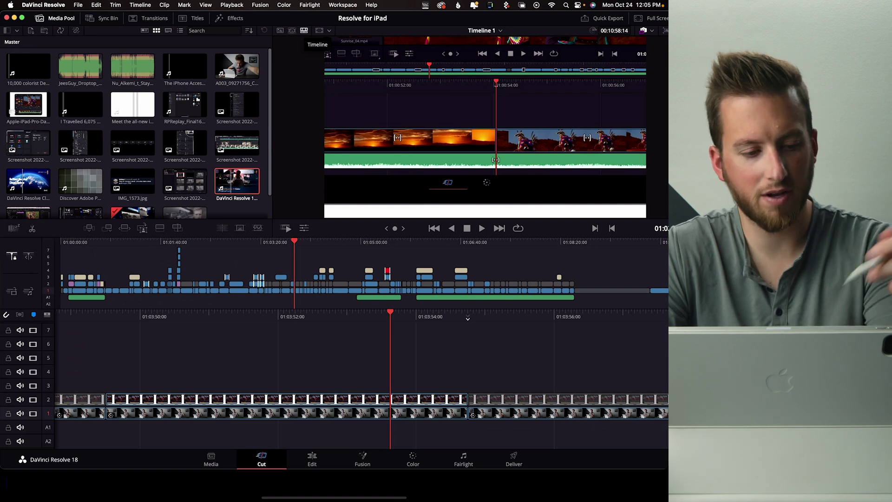
- Preview the A003 source clip, then the whole source tape, jumping to the next clip
click(233, 69)
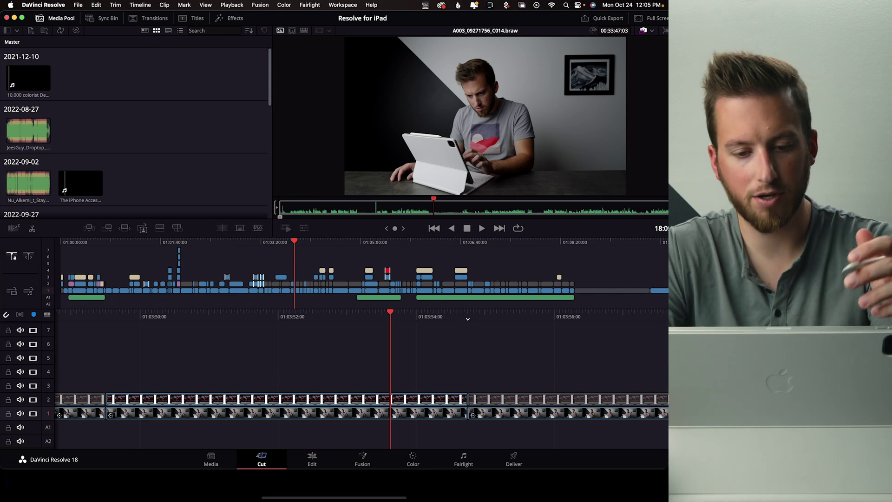
click(292, 31)
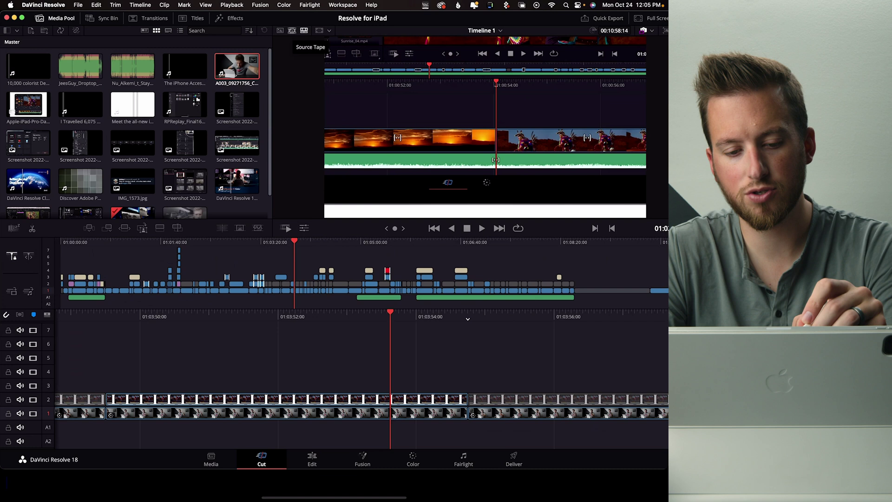
click(292, 30)
scroll(272, 96, up, 3)
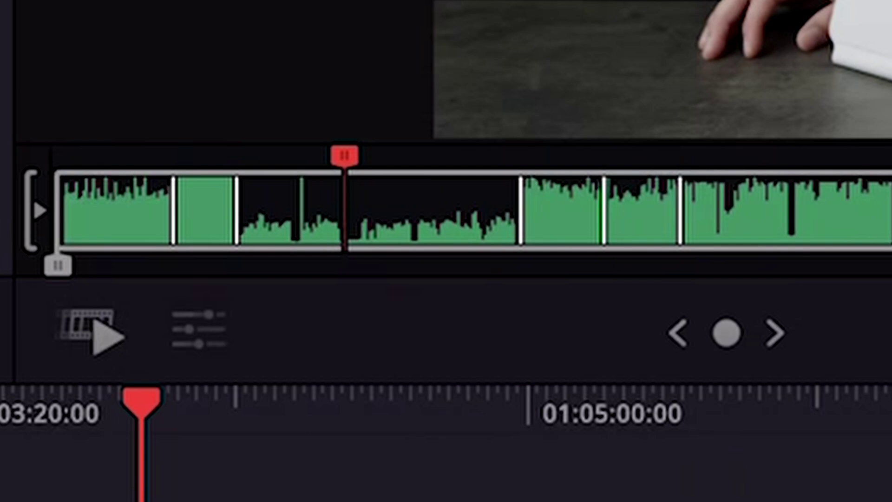
click(677, 209)
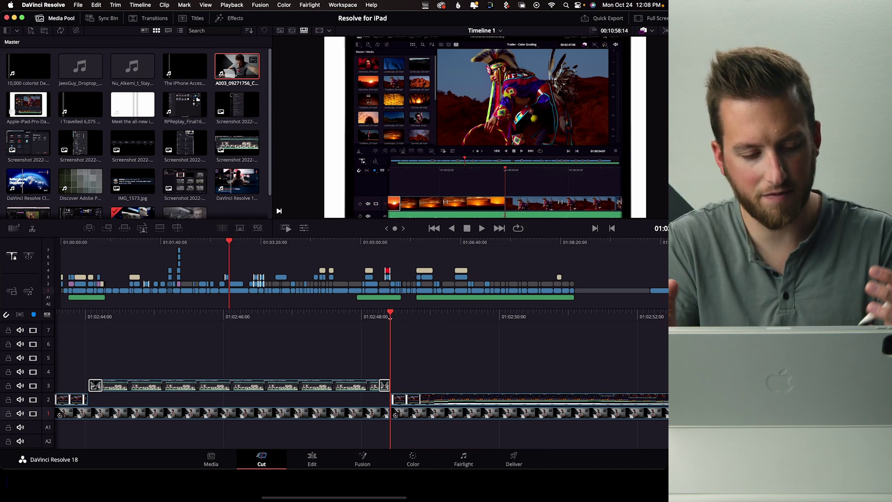
key(shift+4)
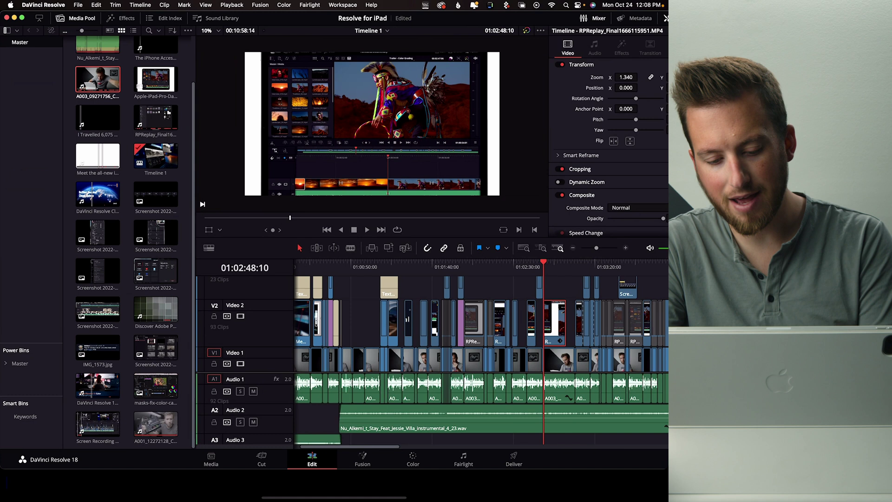
double_click(345, 378)
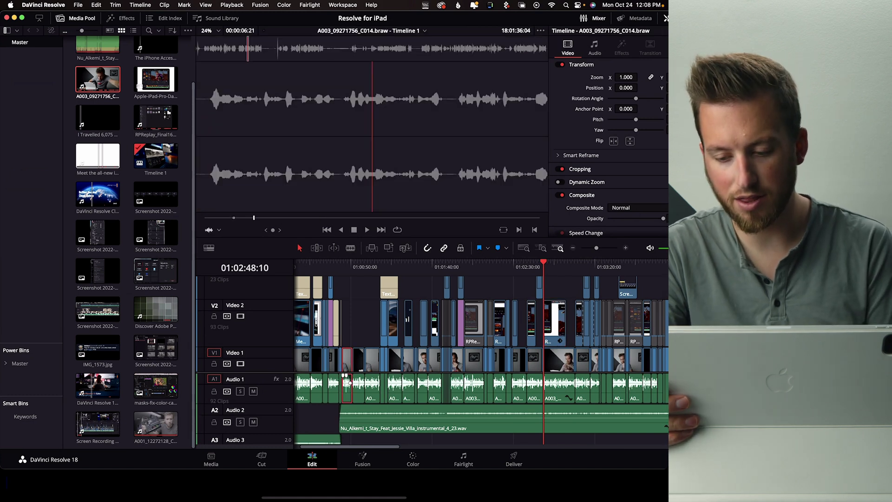
click(275, 386)
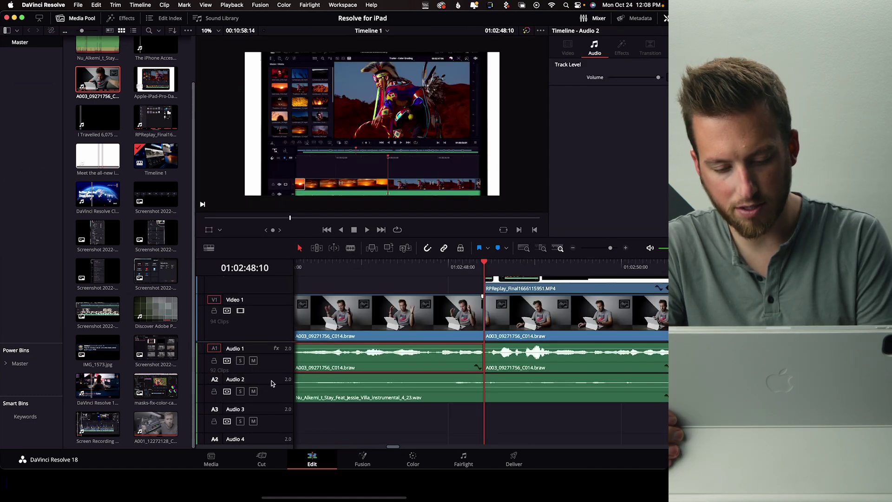
drag(270, 375, 275, 440)
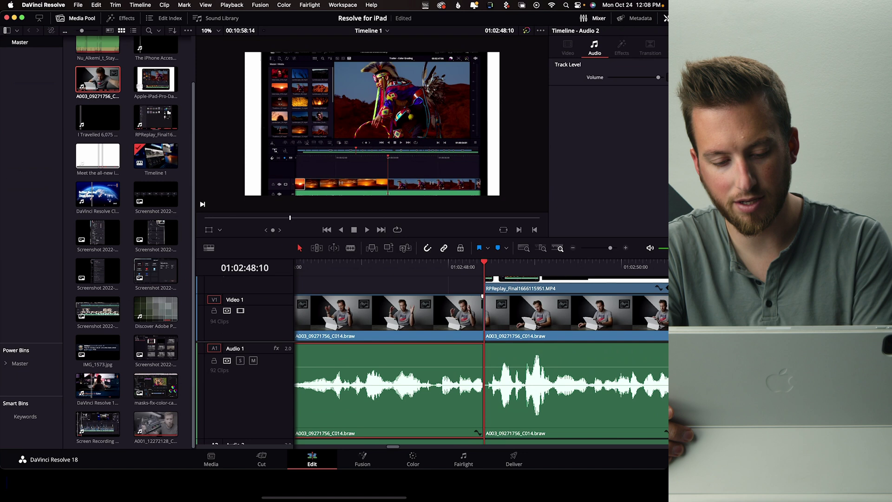
mouse_move(275, 295)
mouse_down()
mouse_move(278, 320)
mouse_move(277, 312)
mouse_up()
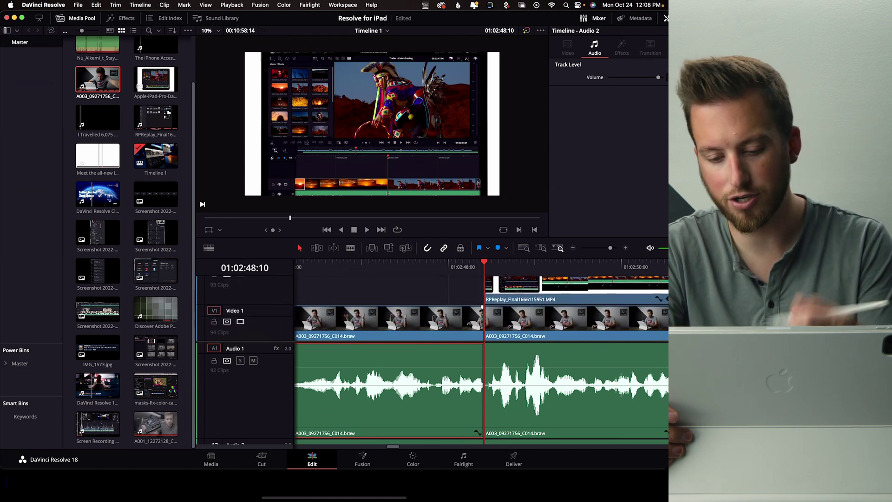
click(261, 460)
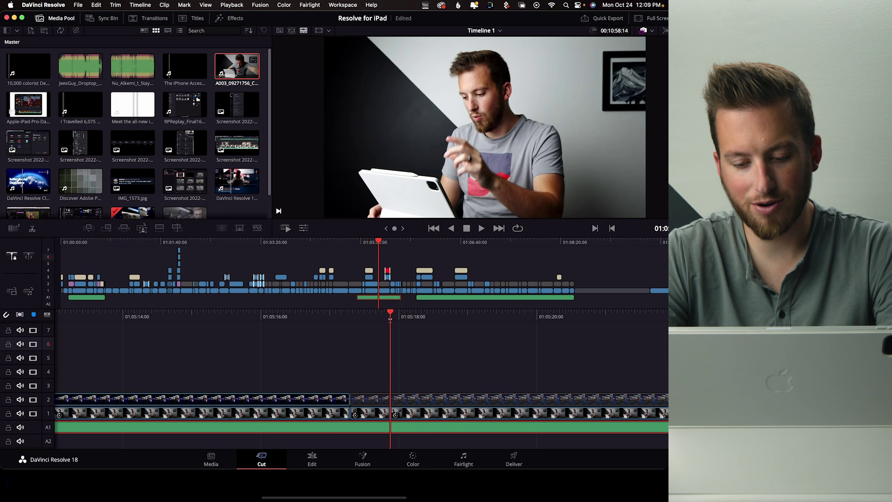
- Jump the playhead ahead, then back to around 01:01:40 with the Solid Color clip
click(440, 244)
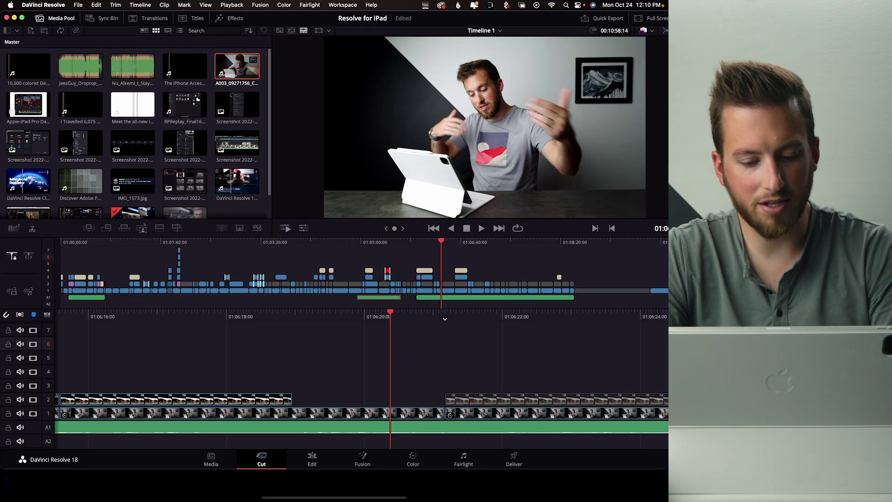
click(178, 242)
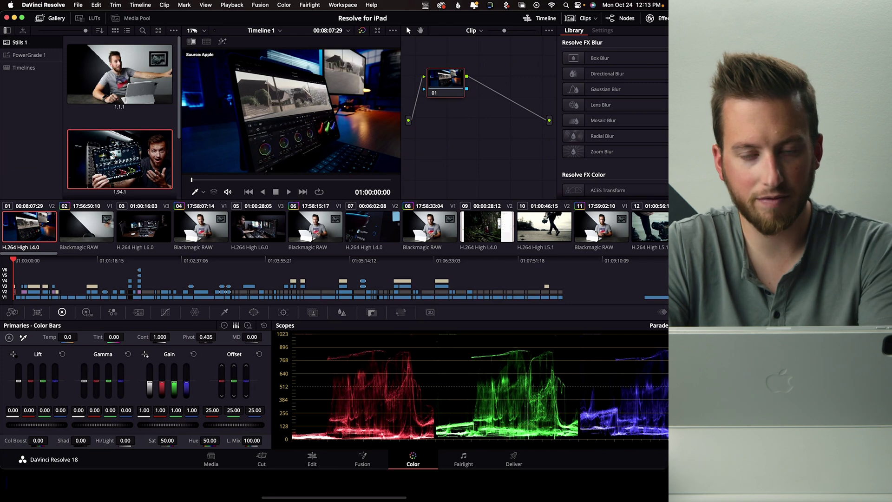
- Hide the mini timeline, Gallery, LUT browser and Effects library on the Color page
click(540, 18)
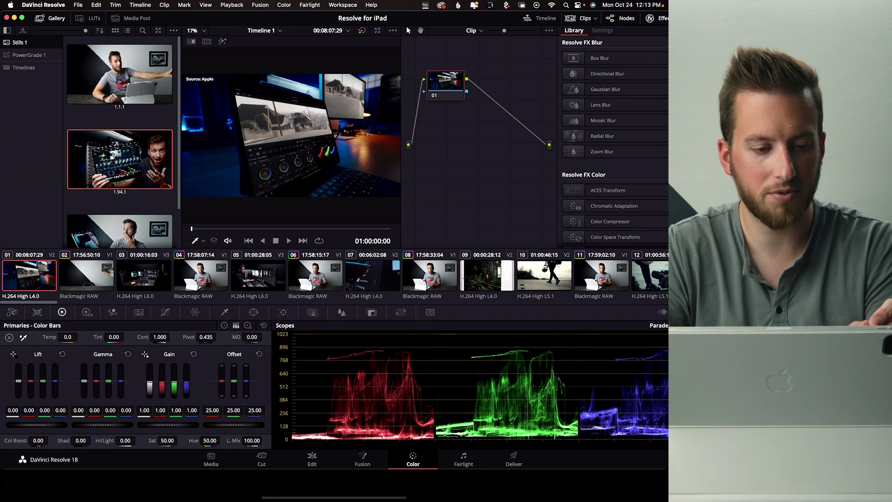
click(54, 19)
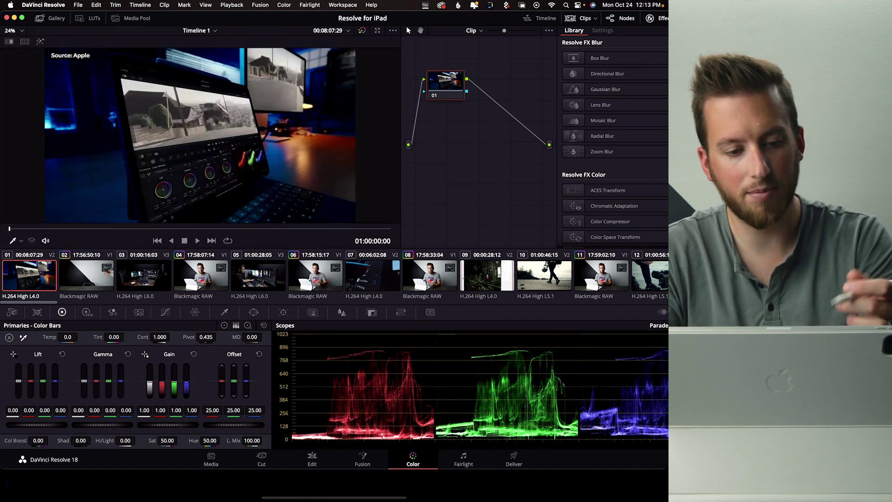
click(89, 18)
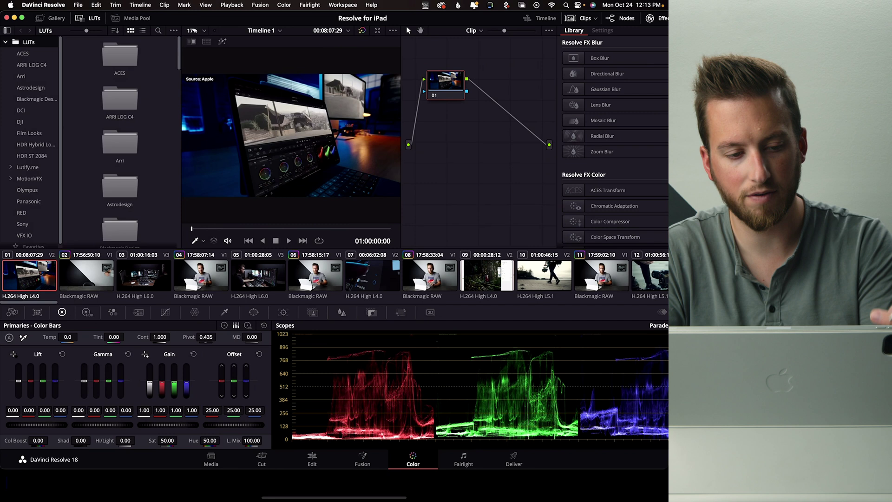
click(90, 19)
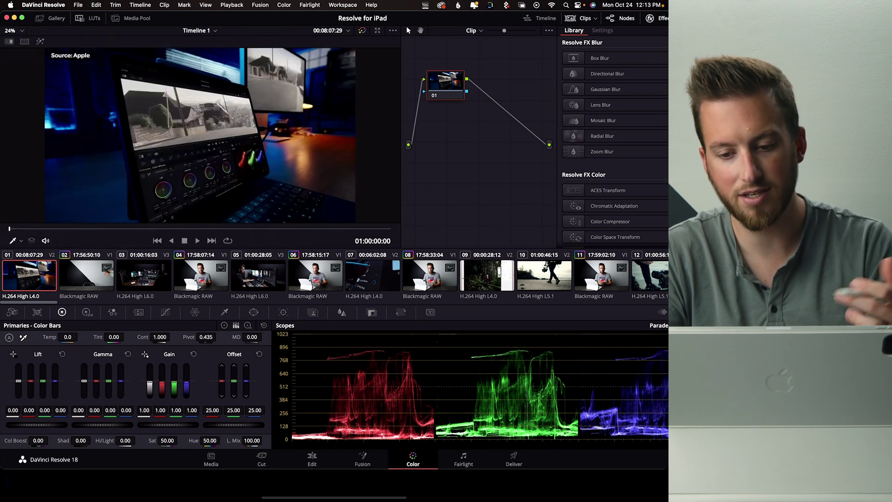
click(655, 19)
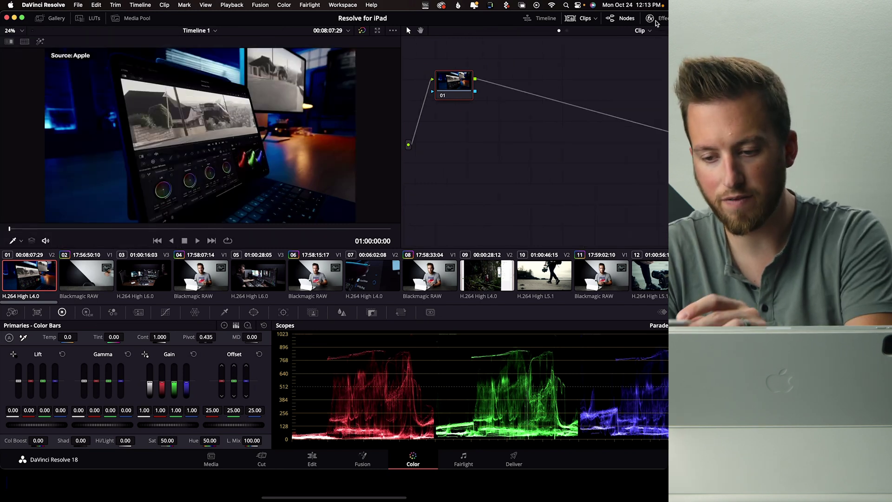
- Reposition node 01 and widen the node editor area
drag(455, 82, 555, 107)
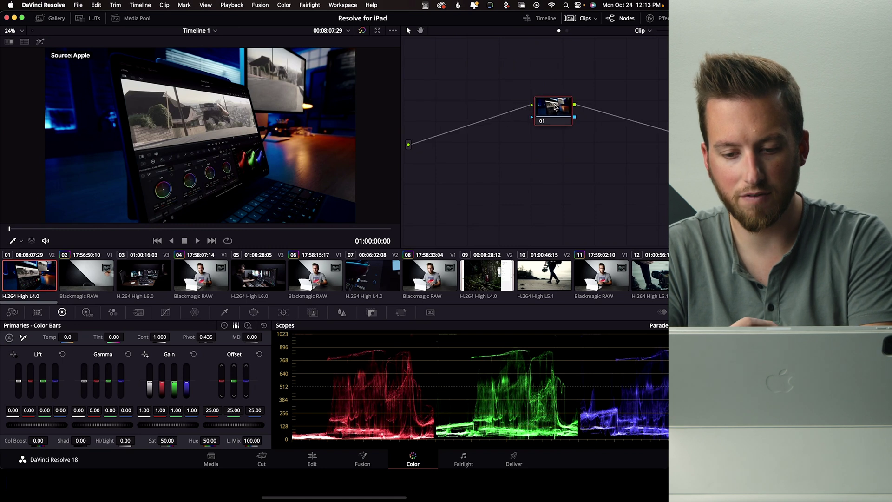
drag(403, 165, 460, 168)
drag(603, 104, 514, 108)
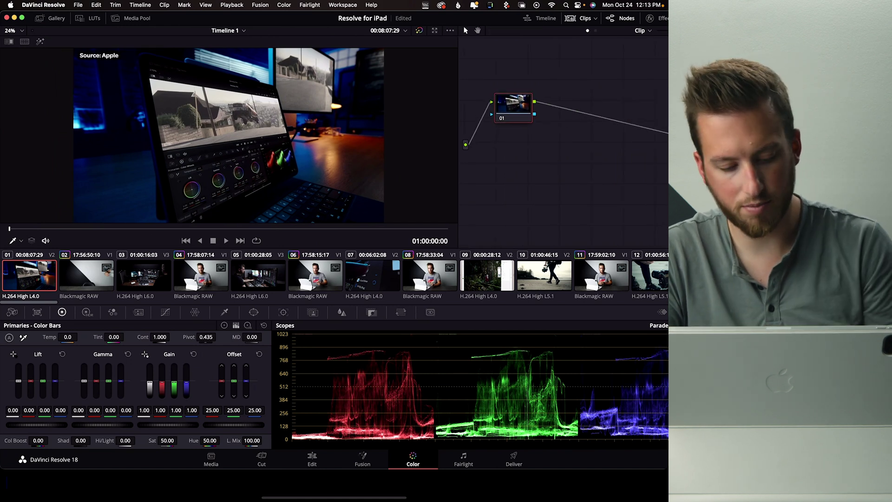
- Add two serial nodes, hide Clips and Nodes, and show Color Wheels and Camera Raw
key(alt+s)
key(alt+s)
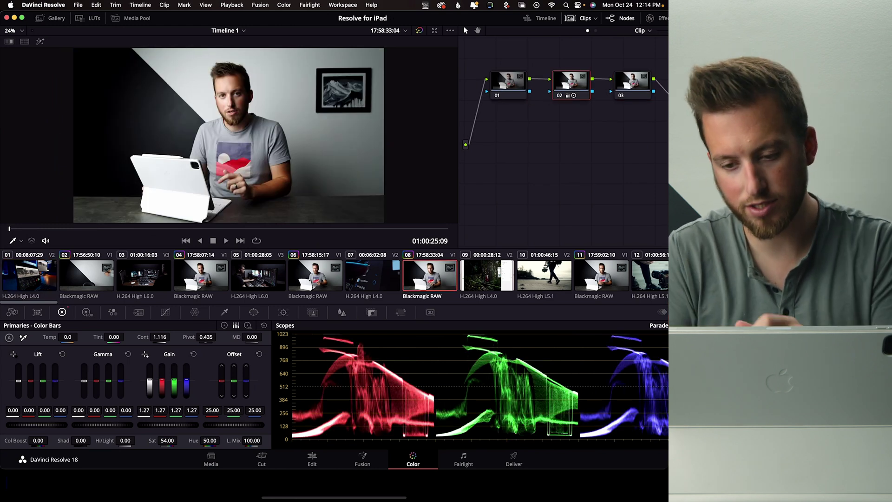
click(581, 19)
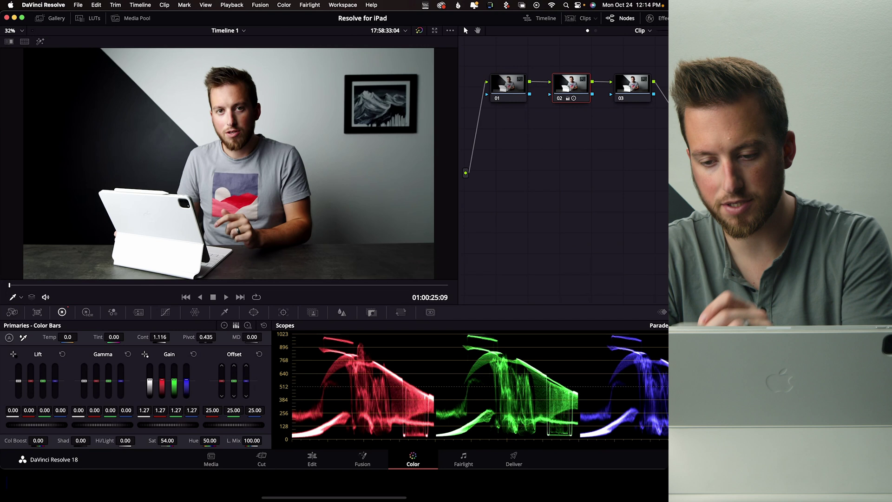
click(224, 326)
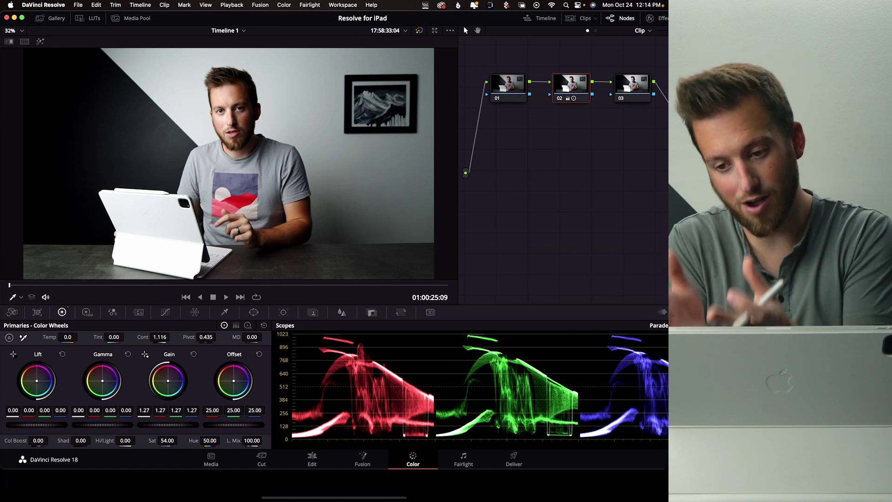
click(622, 18)
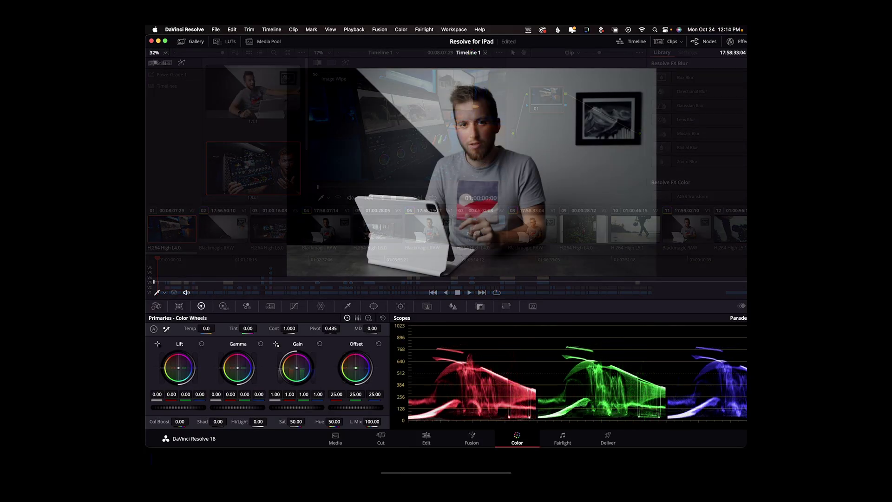
click(154, 308)
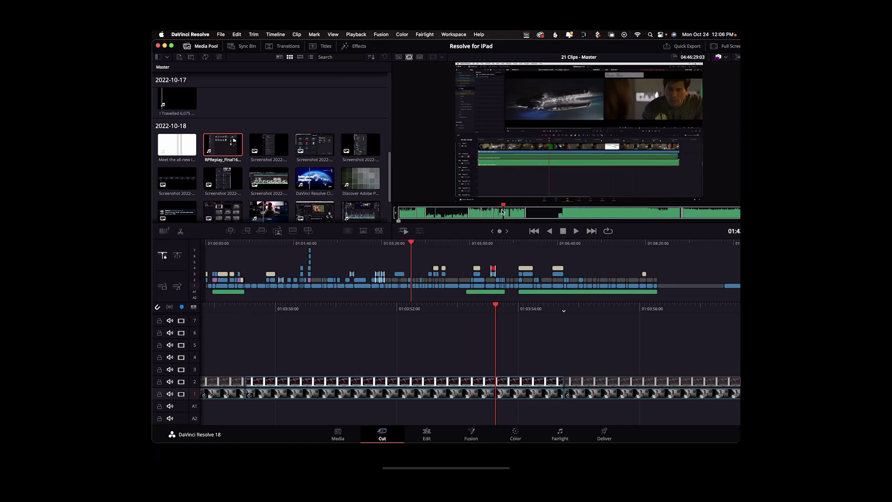
- Scrub the source-tape playhead to preview different clips in the viewer
drag(502, 211, 461, 217)
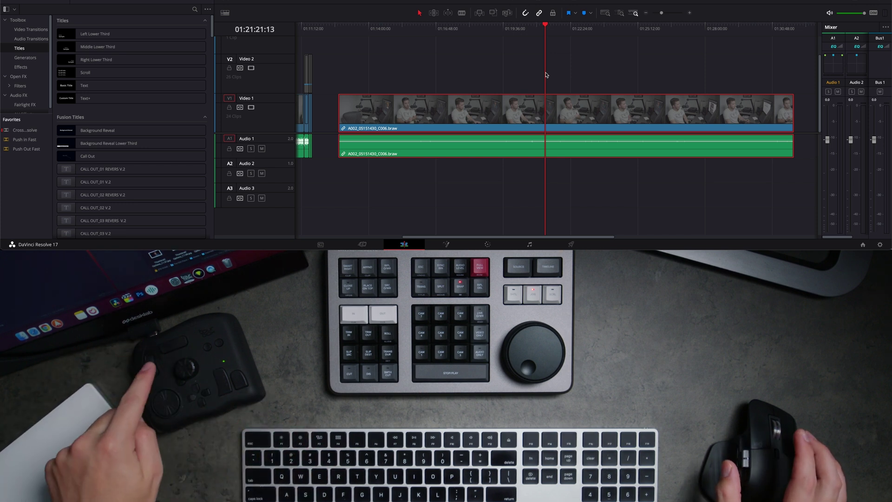
- Zoom the timeline out around the playhead to show the earlier Video 1 and 2 clips
key(super+minus)
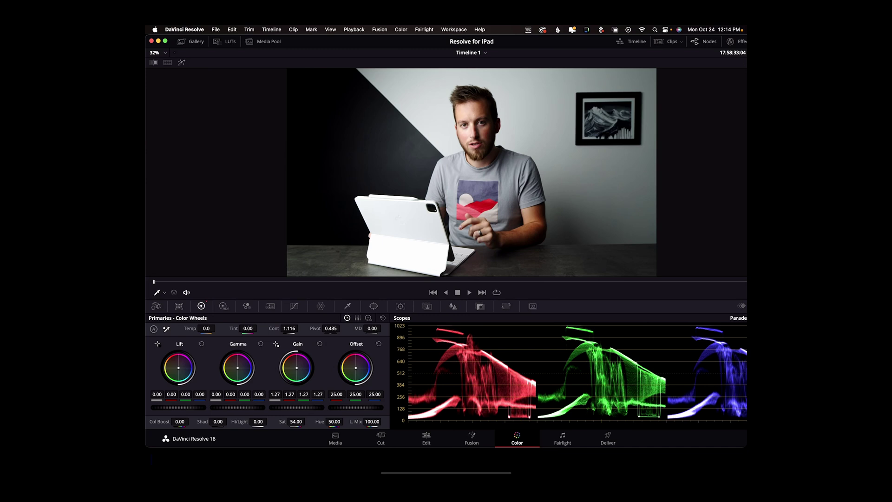
- Select node 03, then set the Camera Raw gamma to Blackmagic Design Film
click(703, 41)
click(714, 103)
click(704, 42)
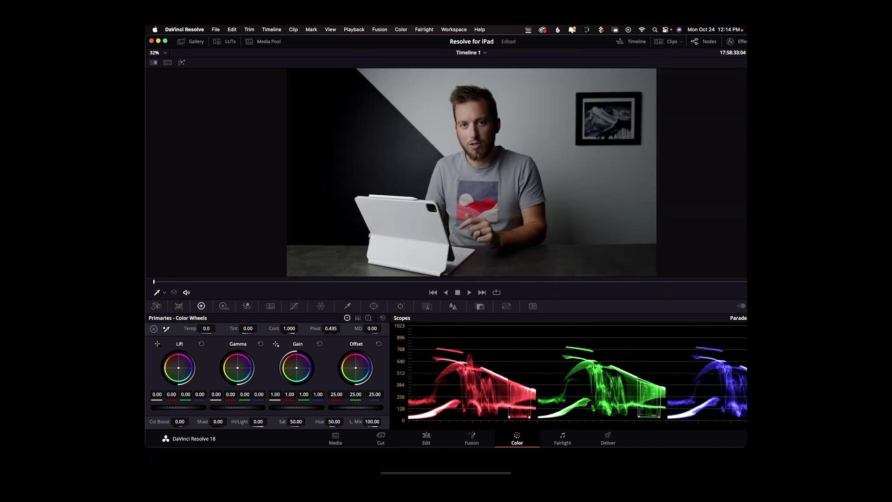
click(219, 285)
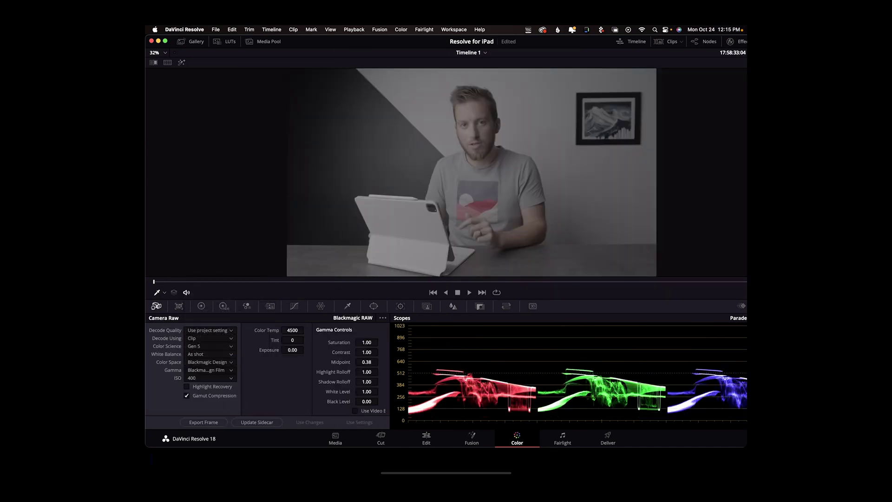